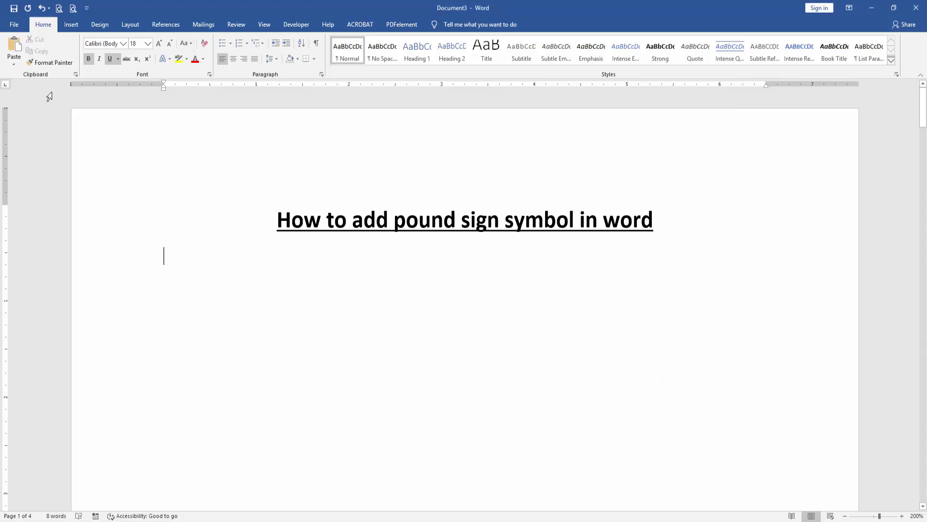
Insert the £ Pound Sign from the More Symbols table on the line below the heading.
left_click(67, 25)
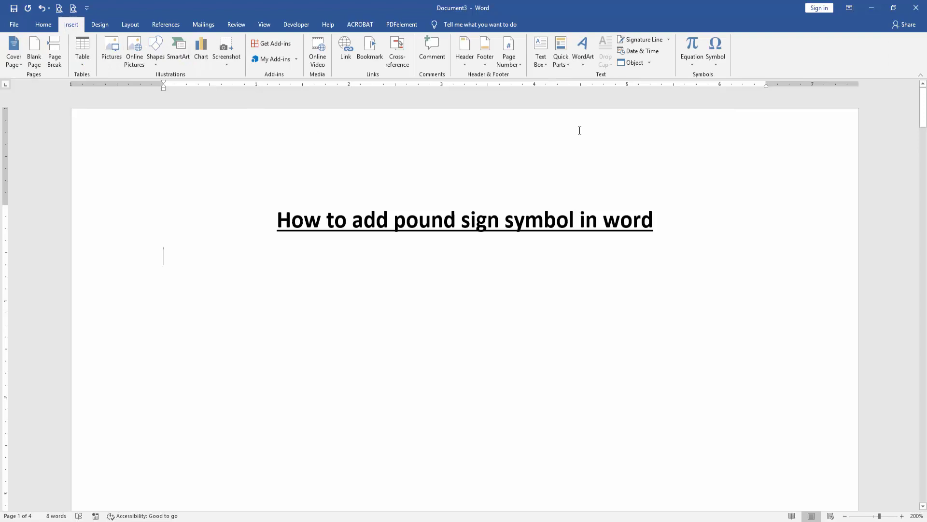
left_click(715, 58)
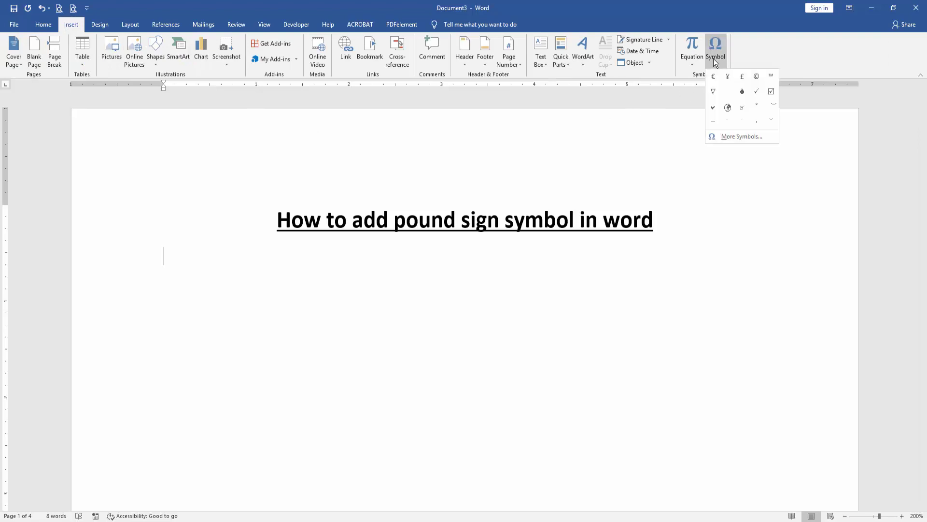
left_click(727, 138)
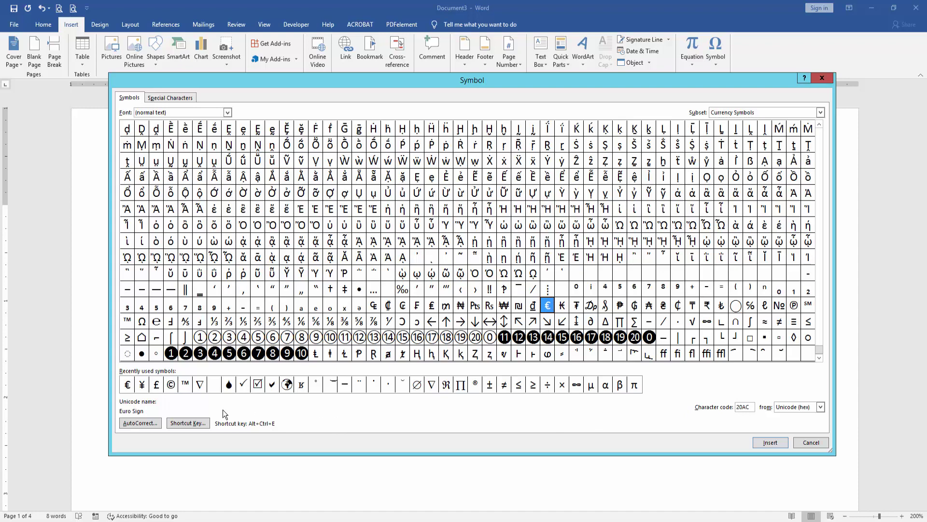
left_click(156, 384)
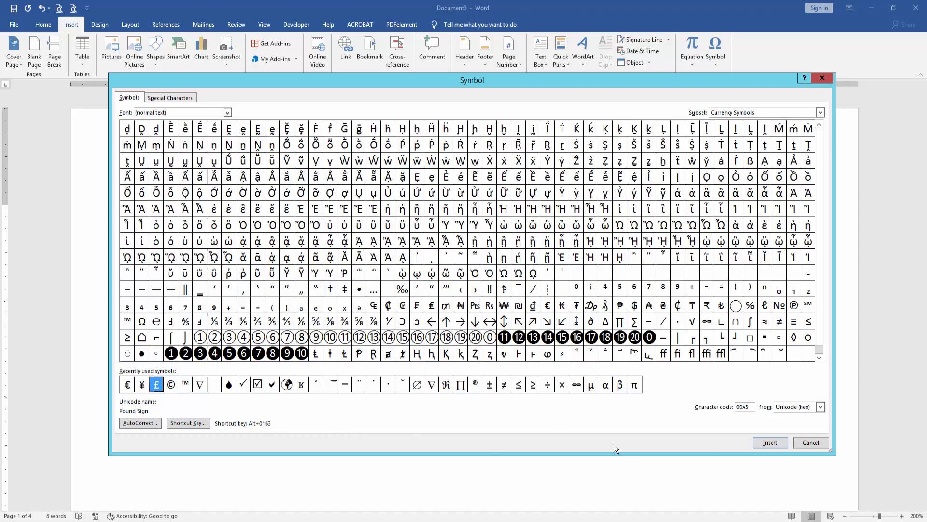
left_click(770, 442)
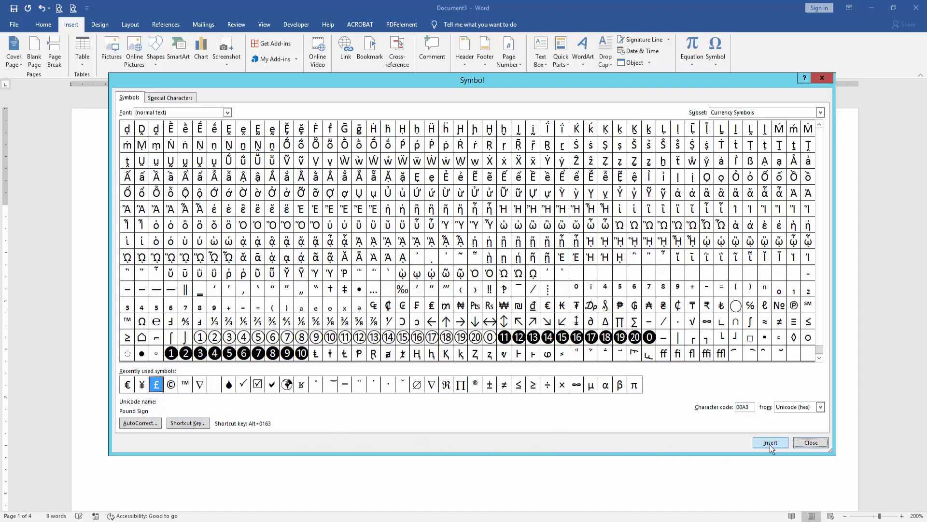
left_click(811, 443)
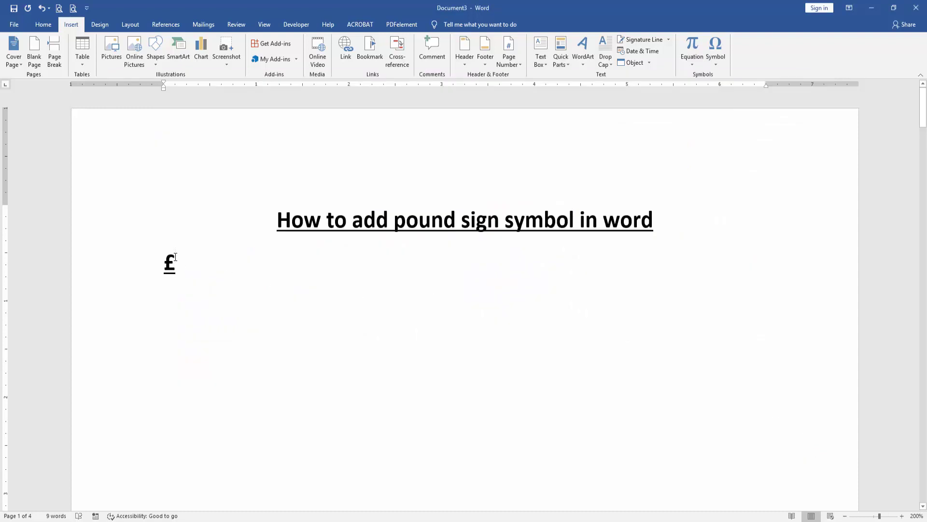
left_click(176, 259)
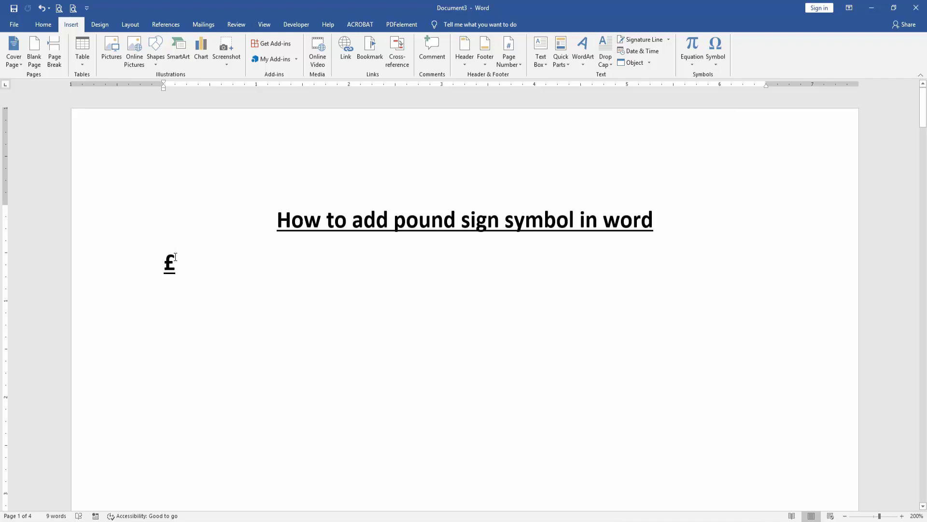